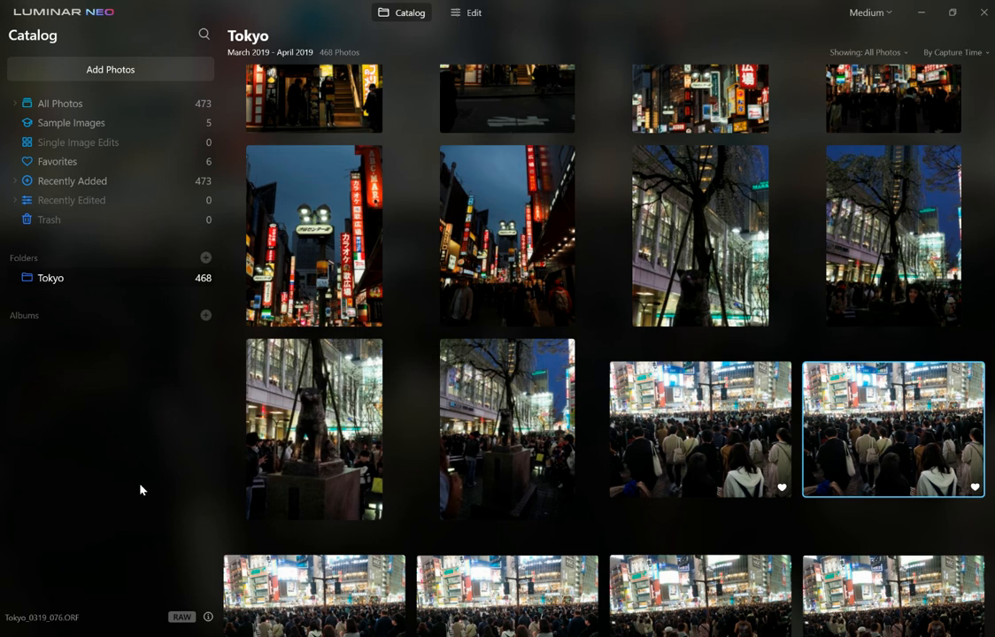
- Find the favorited crowded market street photo Tokyo_0319_128.ORF in the Tokyo folder and open it for editing
scroll(679, 339, up, 3)
scroll(678, 339, up, 5)
scroll(678, 339, up, 8)
scroll(679, 339, down, 15)
scroll(679, 339, down, 10)
scroll(677, 339, down, 10)
scroll(677, 339, down, 10)
scroll(677, 339, down, 10)
scroll(677, 339, down, 10)
scroll(677, 340, down, 10)
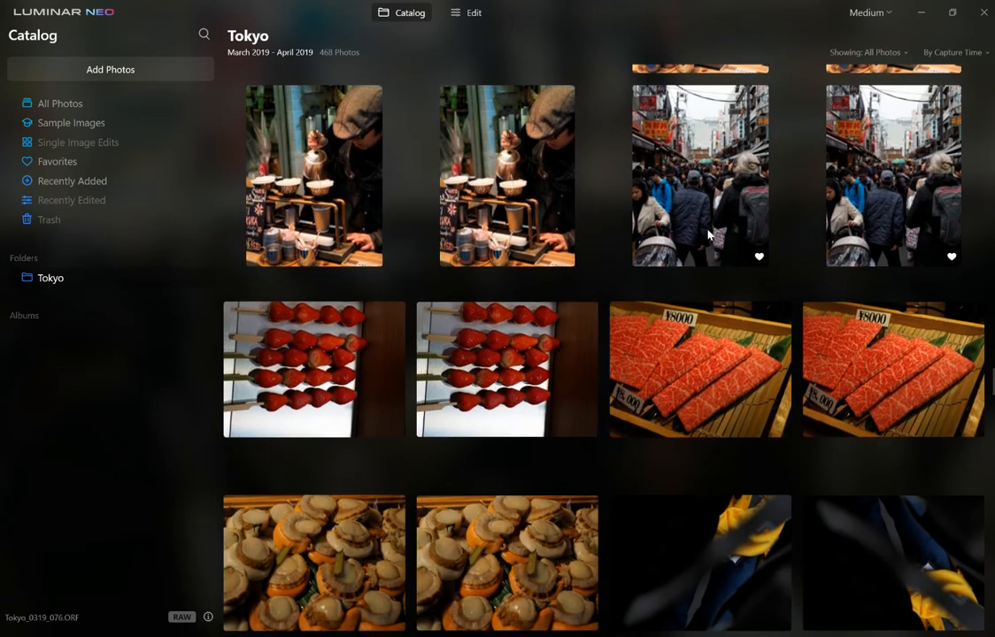
click(893, 168)
double_click(894, 168)
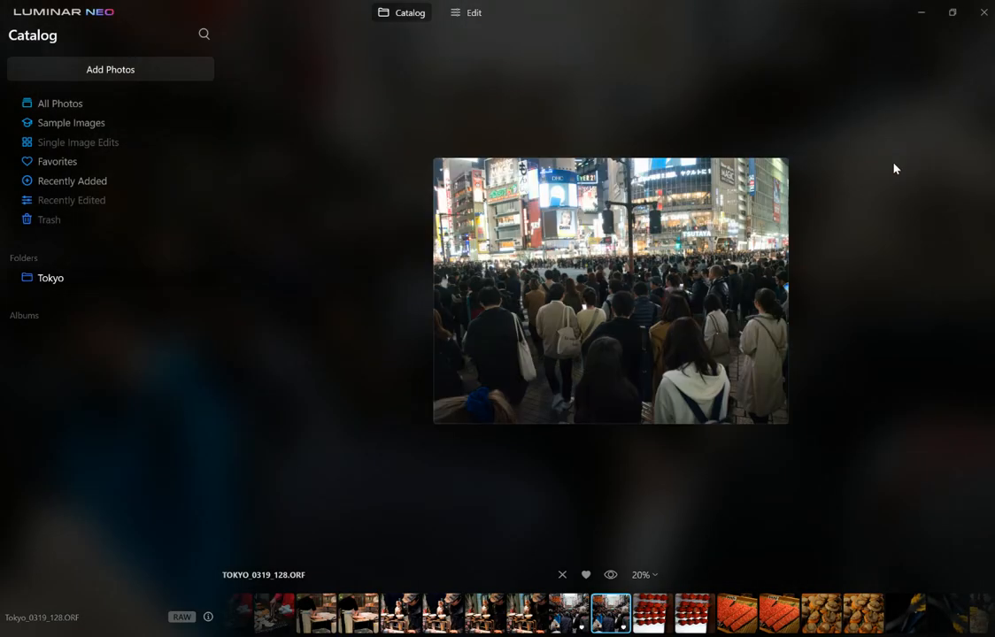
click(478, 12)
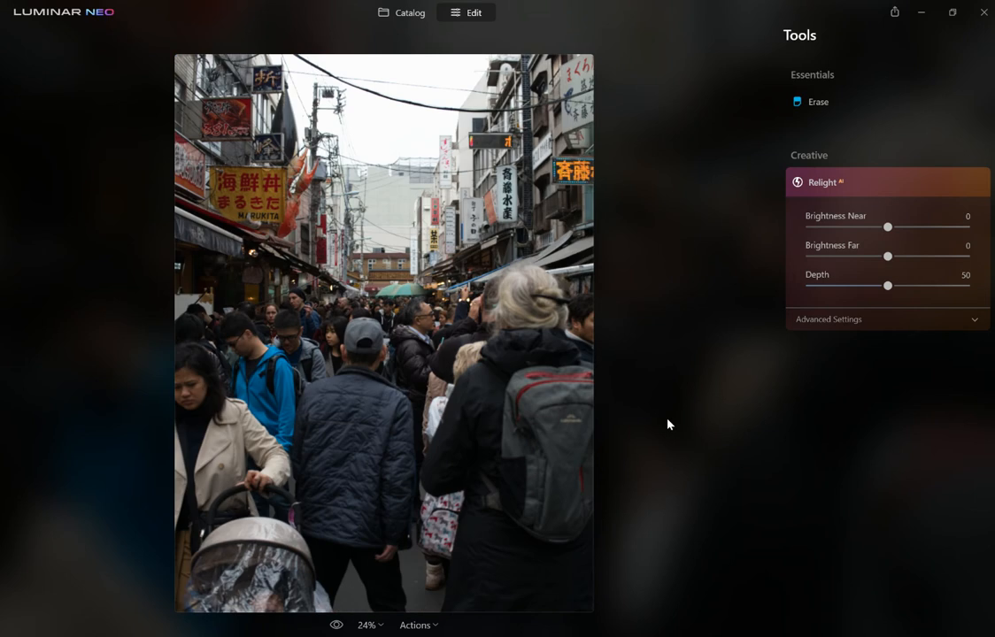
- Remove the power lines automatically with the Erase tool and brush out the leftover fixture in the sky
click(819, 102)
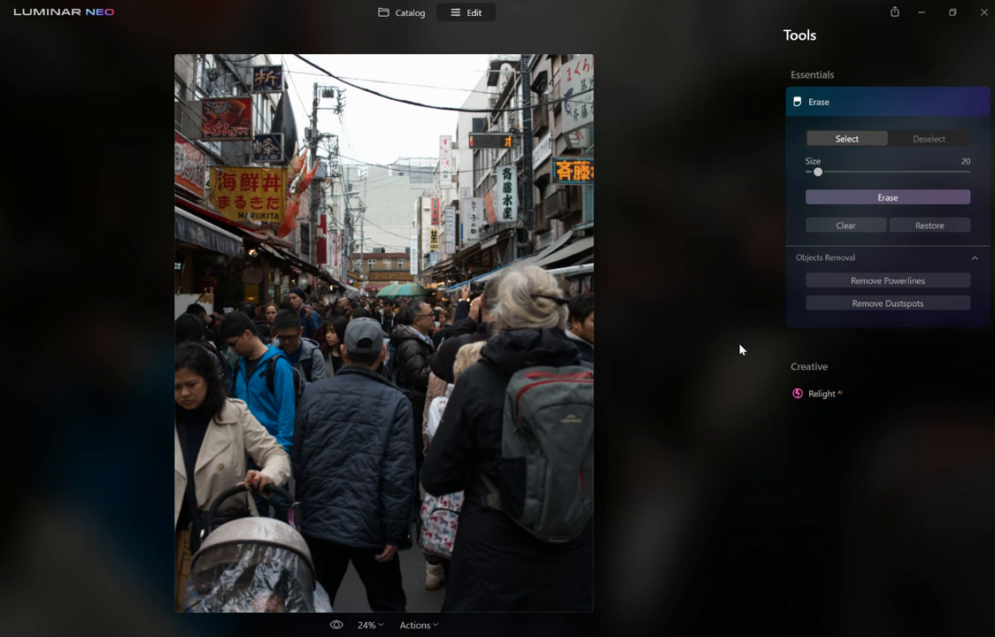
click(889, 281)
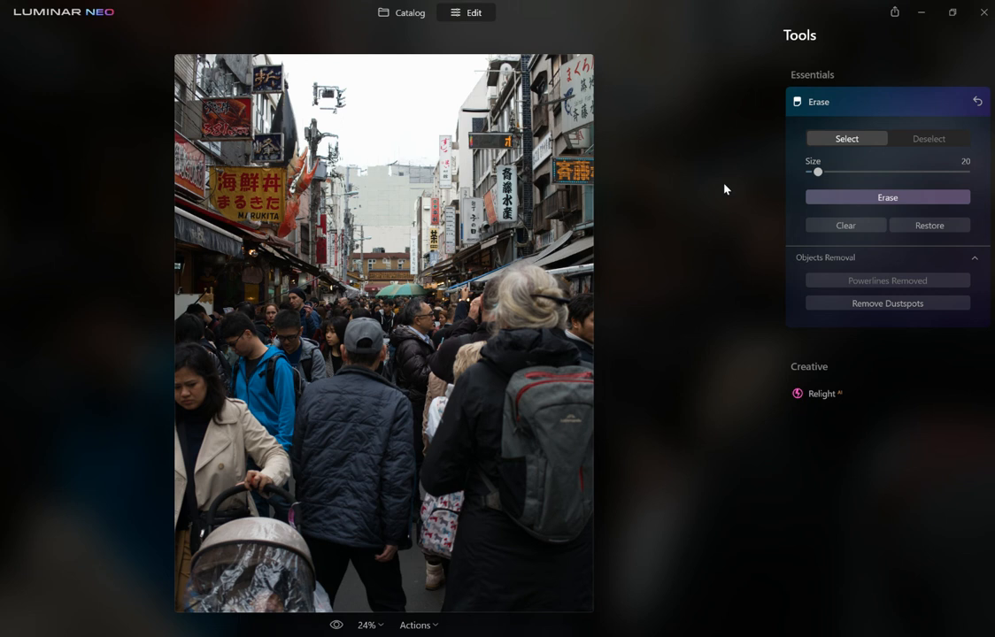
click(316, 88)
mouse_move(351, 92)
mouse_down()
mouse_move(338, 105)
mouse_move(313, 104)
mouse_move(315, 90)
mouse_move(329, 96)
mouse_up()
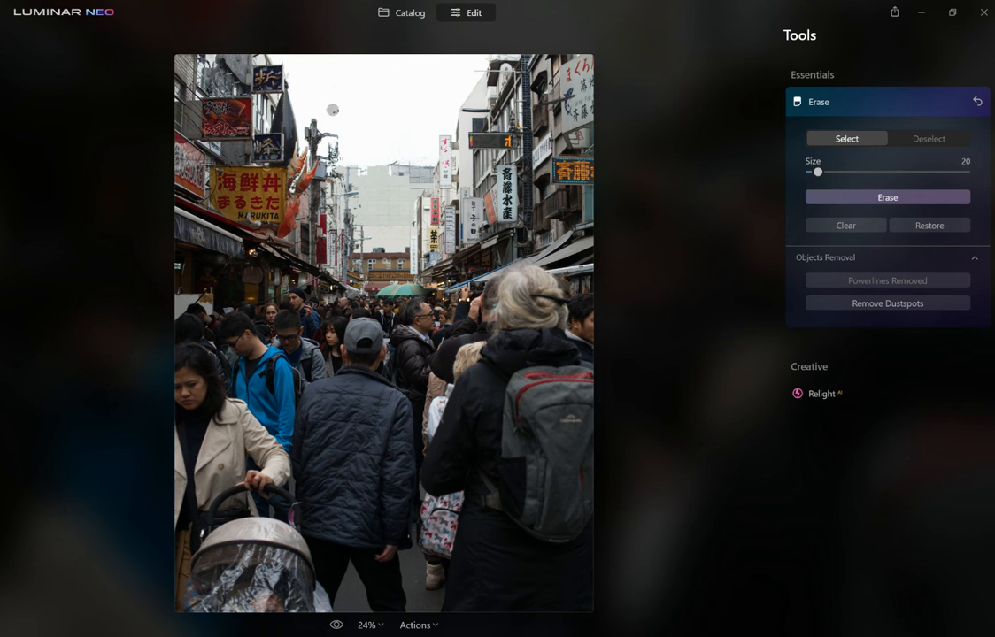
click(334, 110)
- Return to the catalog and browse through the photos in the Tokyo folder
click(410, 14)
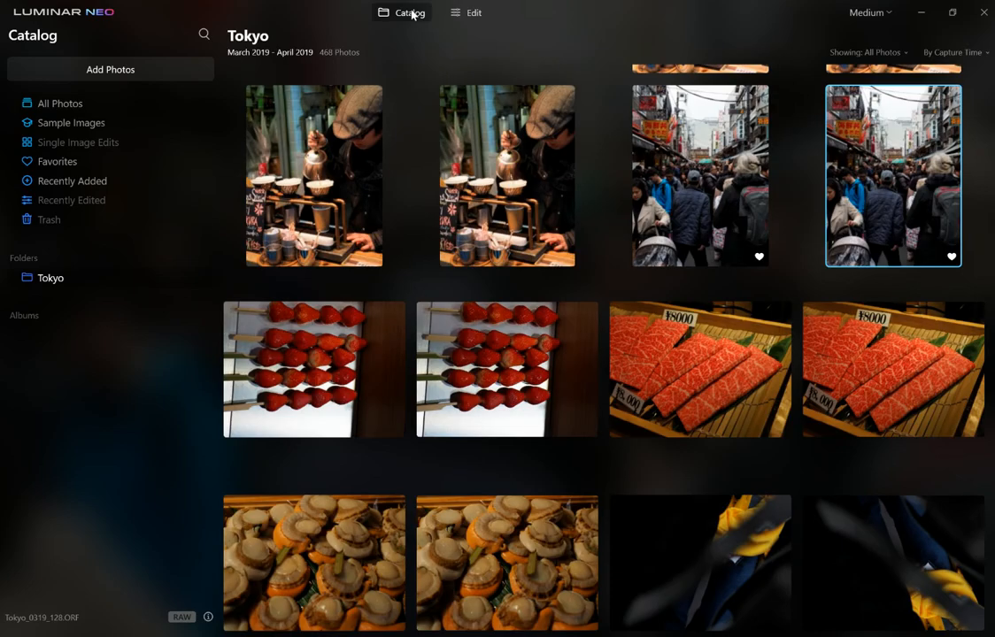
scroll(728, 277, up, 3)
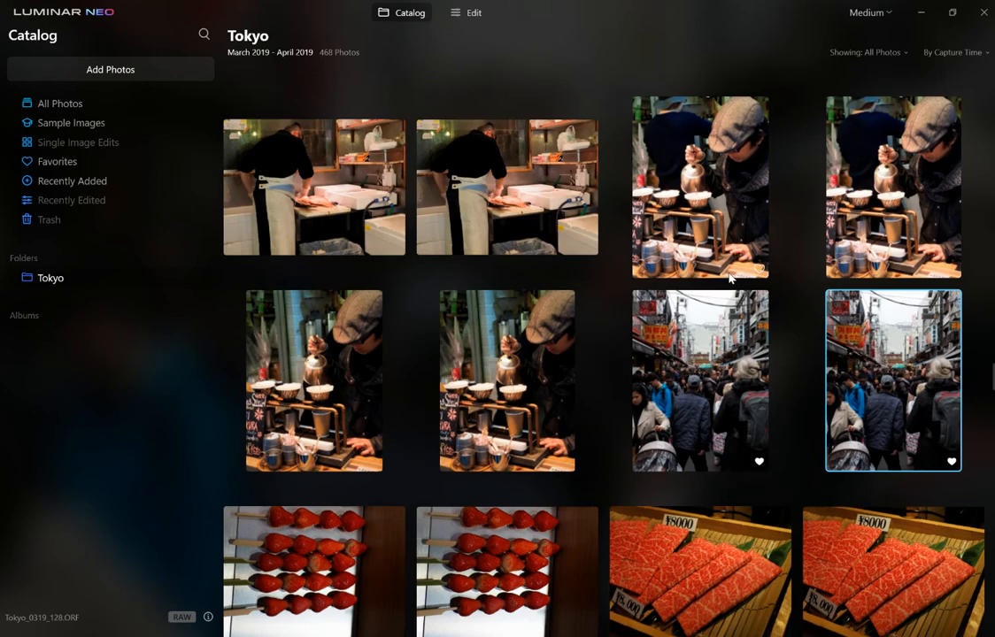
scroll(728, 278, up, 8)
scroll(728, 278, down, 5)
scroll(728, 278, down, 15)
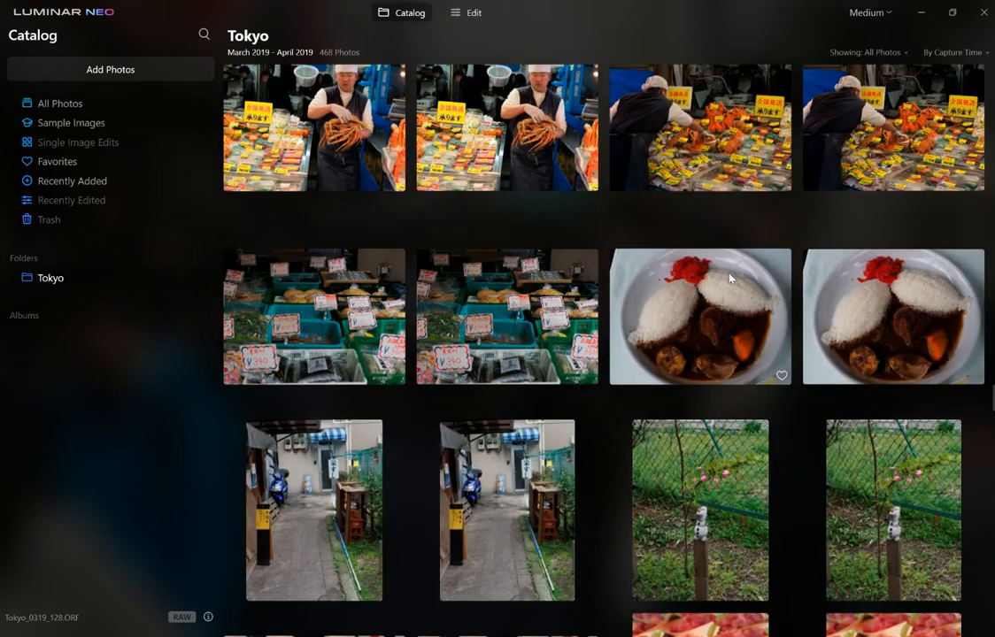
scroll(728, 278, down, 15)
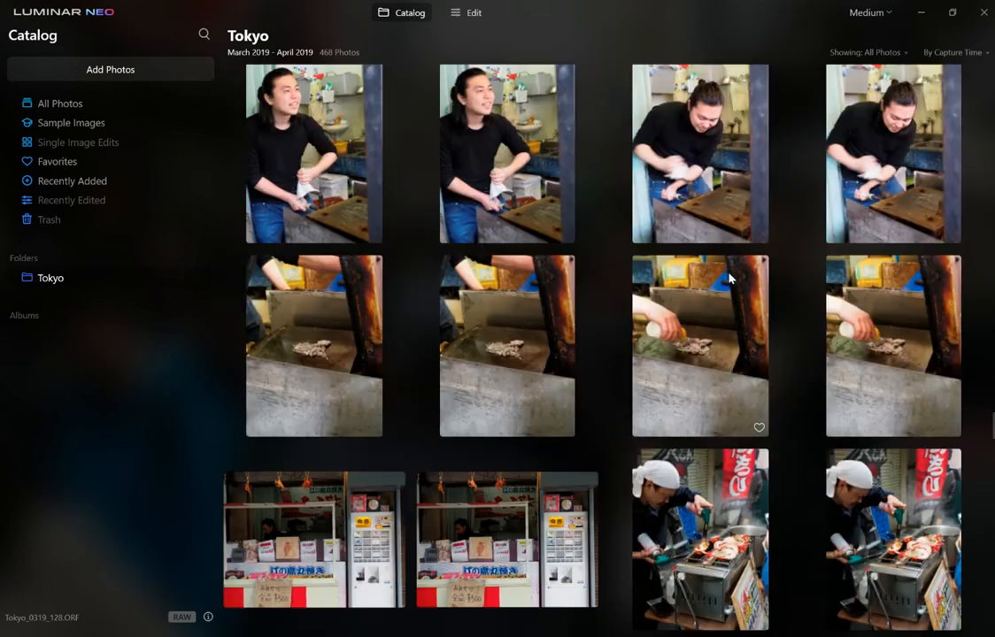
scroll(728, 278, down, 10)
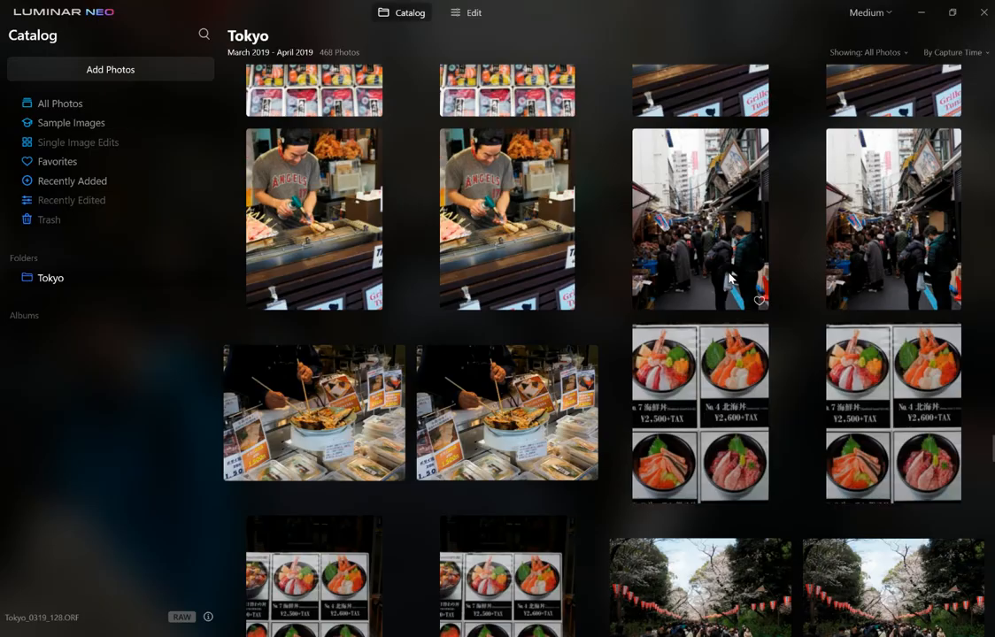
scroll(729, 277, down, 10)
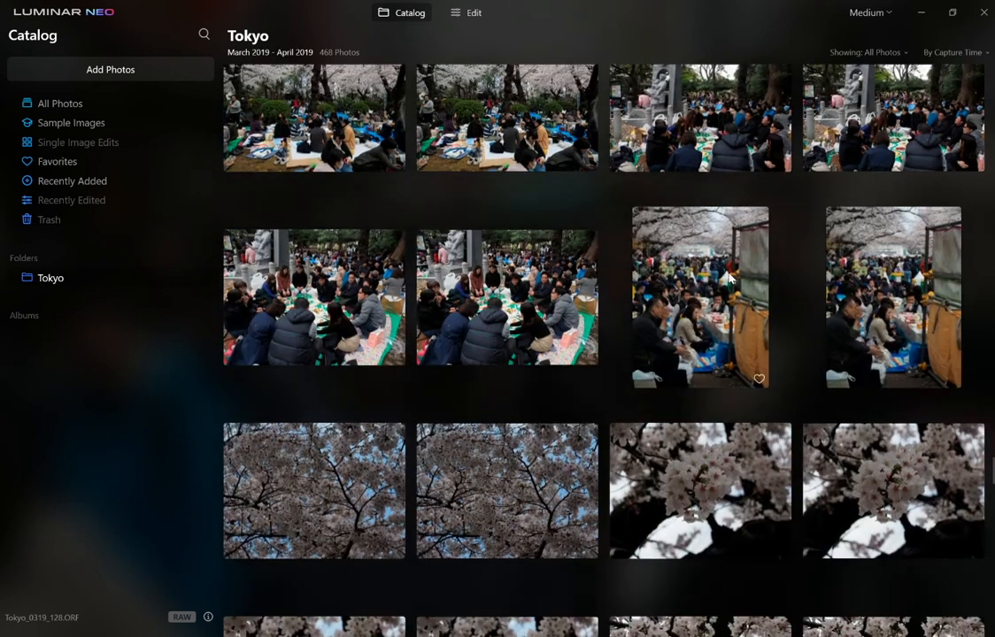
scroll(730, 278, down, 10)
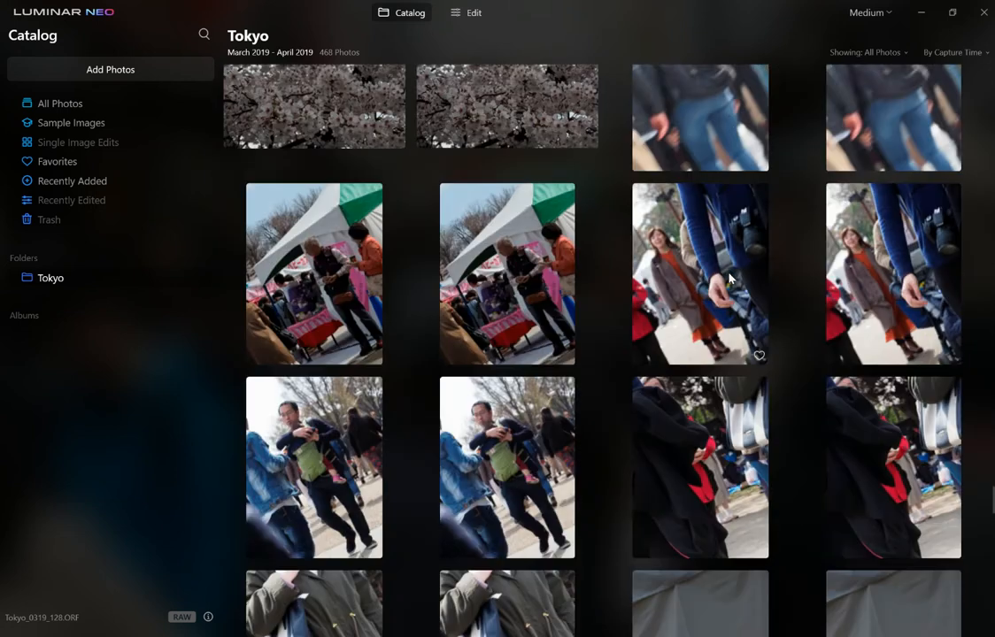
scroll(730, 279, down, 10)
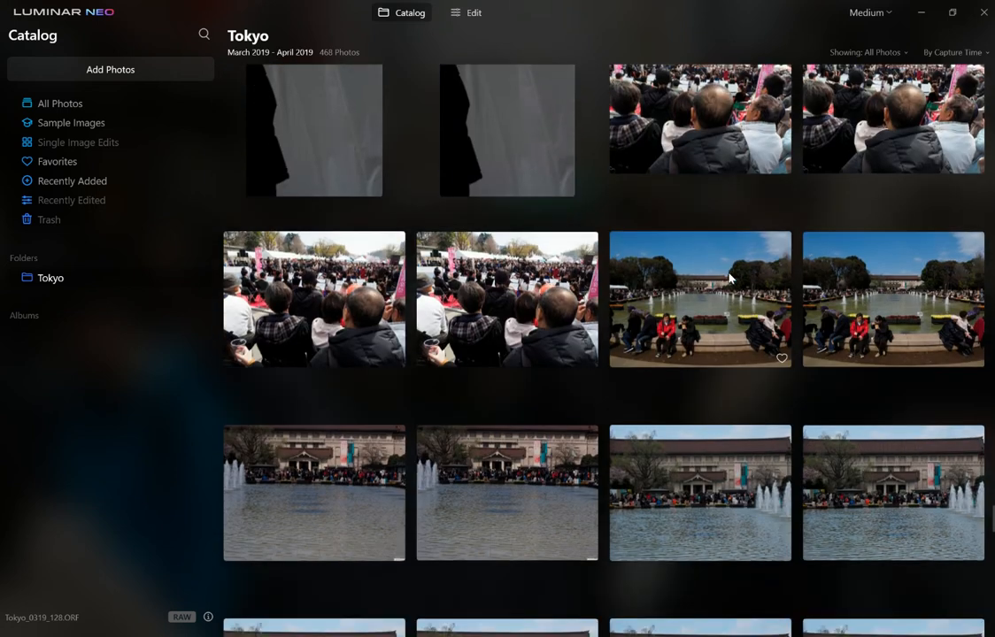
scroll(730, 279, down, 10)
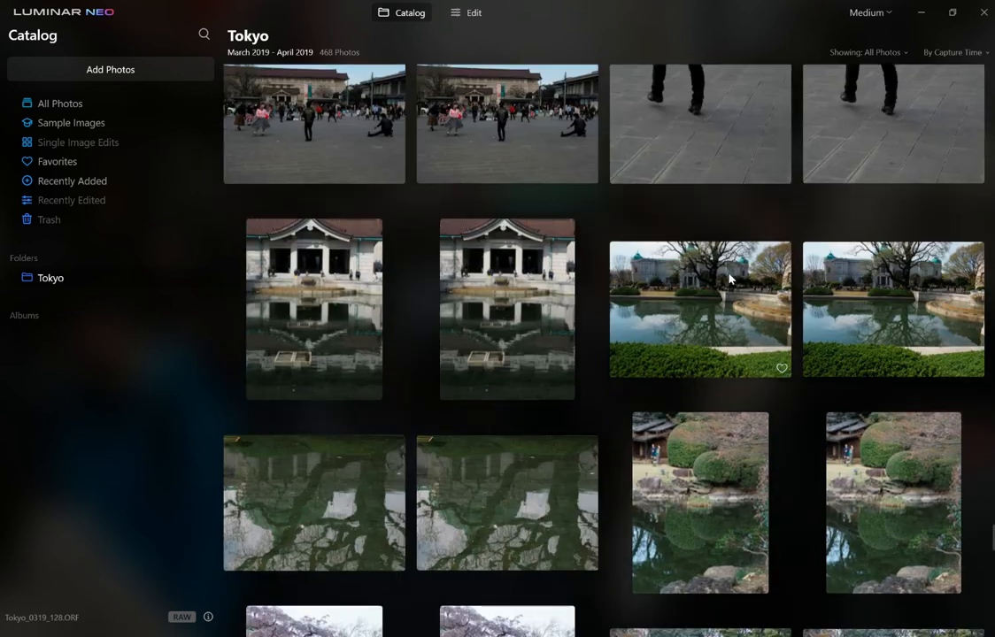
scroll(730, 279, down, 10)
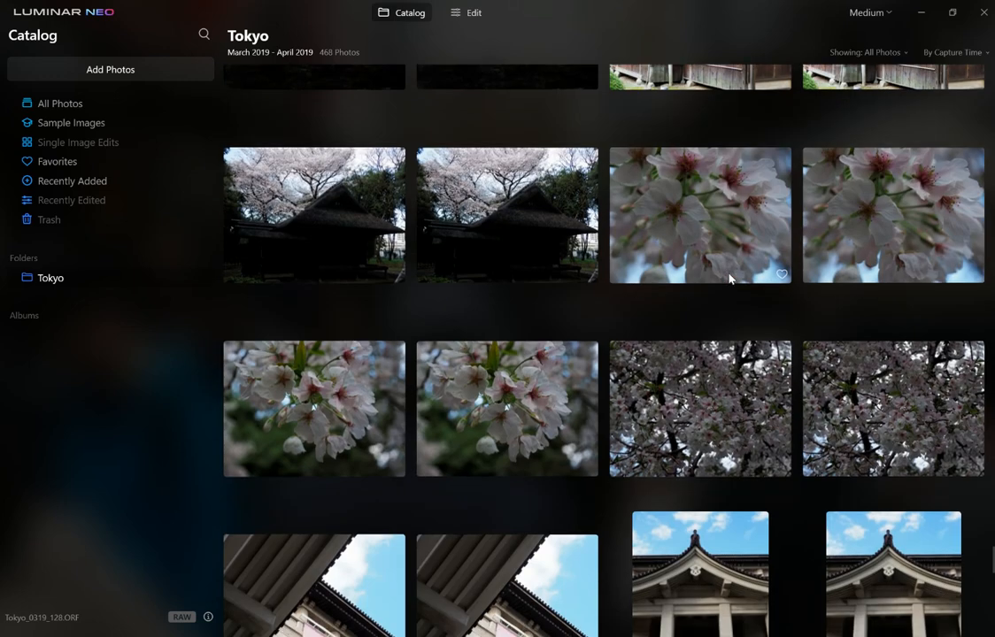
scroll(730, 279, down, 10)
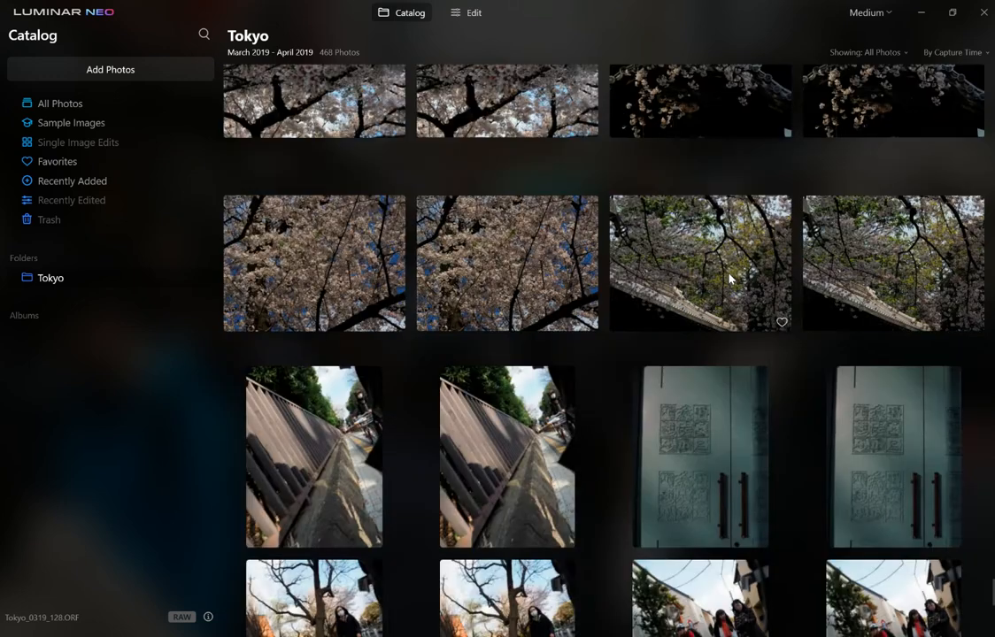
scroll(730, 279, down, 10)
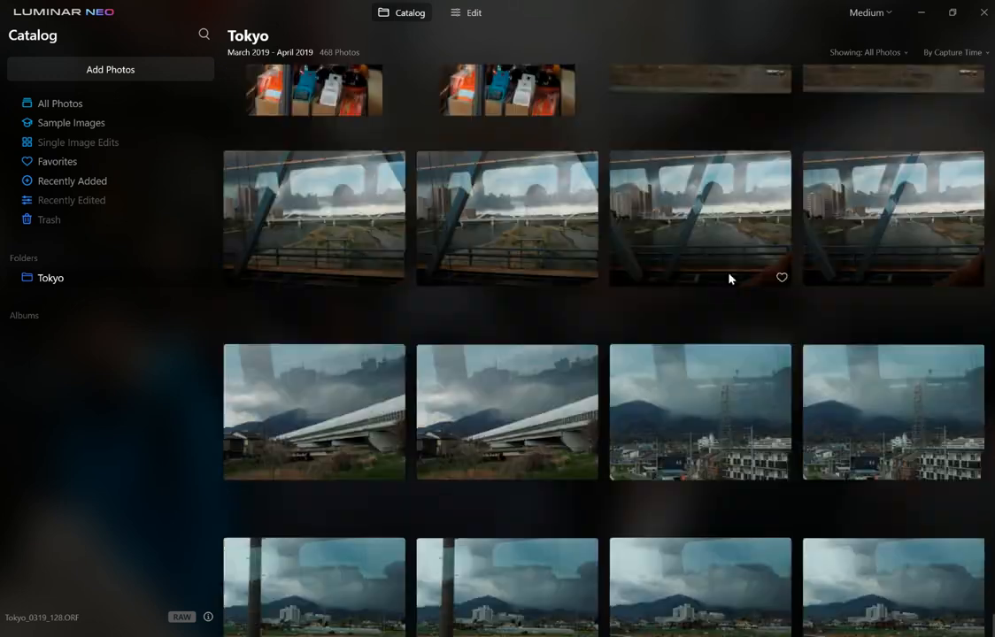
scroll(730, 278, up, 10)
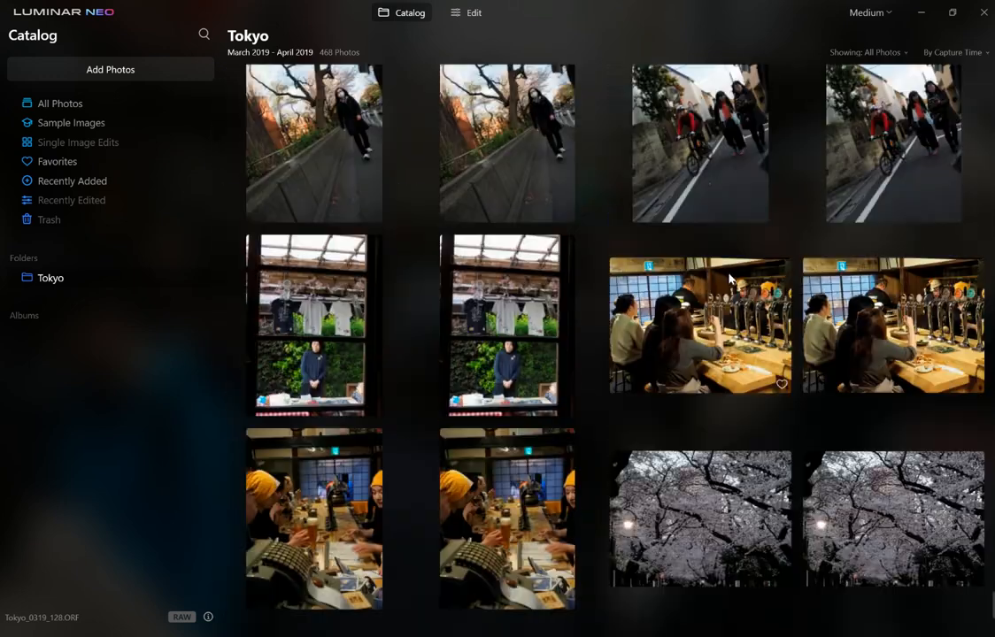
scroll(731, 278, up, 10)
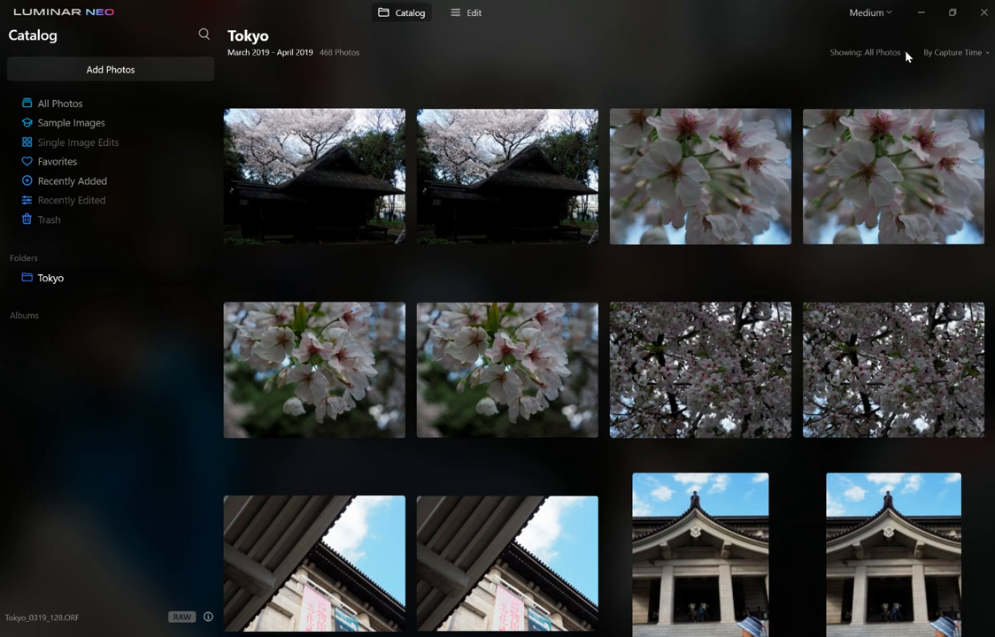
- Filter the Tokyo folder to favorites only and open the night crossing photo Tokyo_0319_076.ORF for editing
click(895, 55)
click(865, 107)
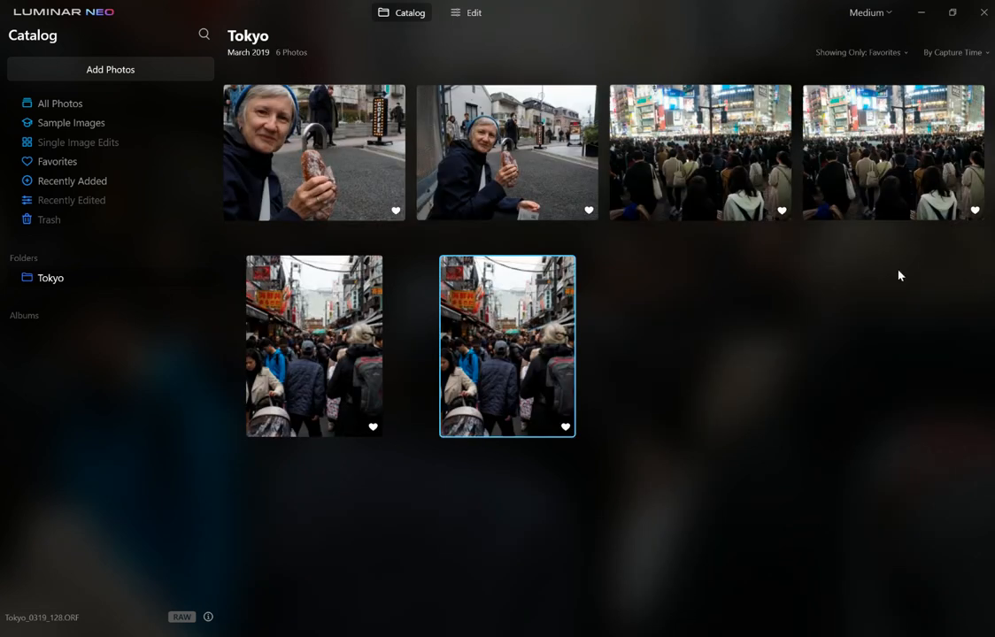
double_click(874, 188)
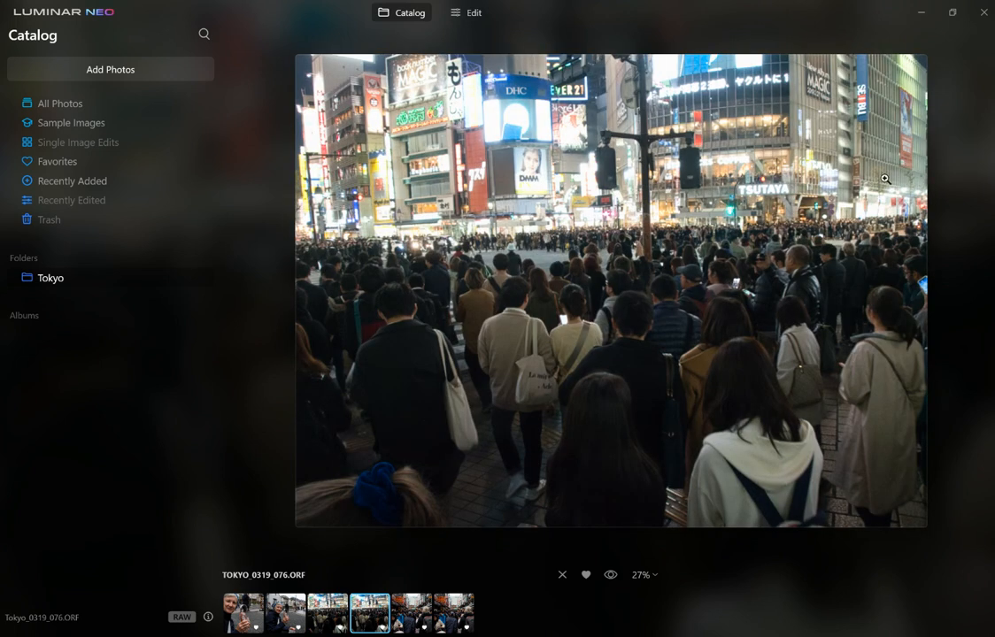
click(471, 14)
- Relight the crossing photo with Brightness Far at -62, Brightness Near at 61 and Depth at 88
click(976, 184)
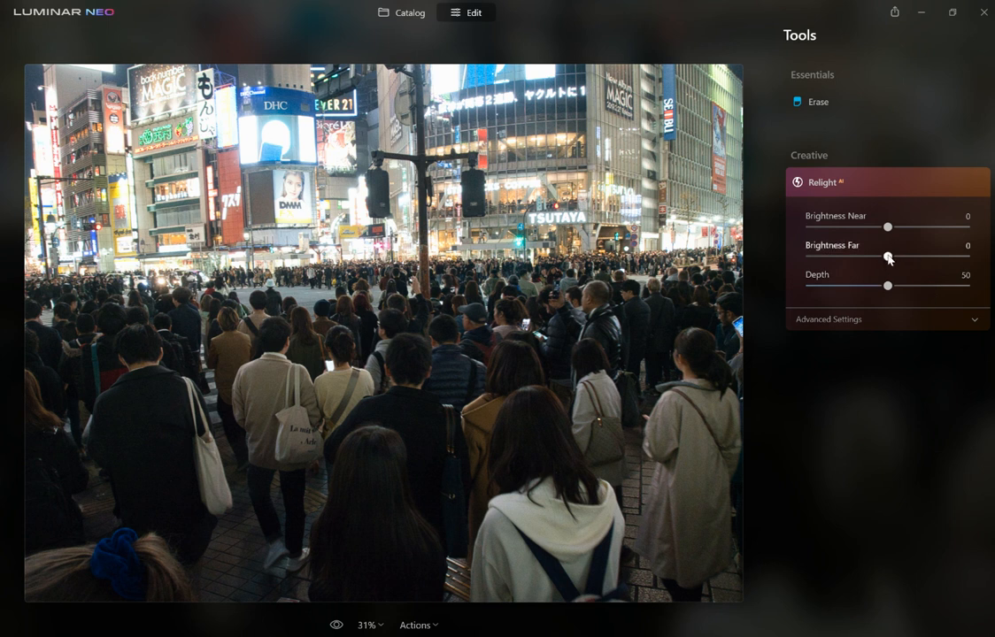
drag(888, 258, 839, 259)
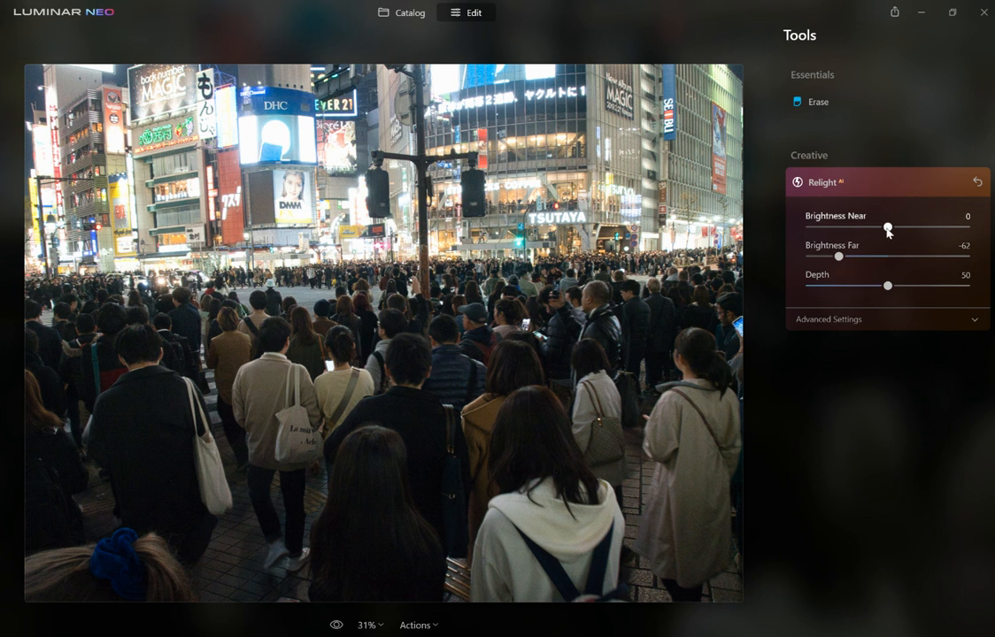
drag(886, 228, 926, 226)
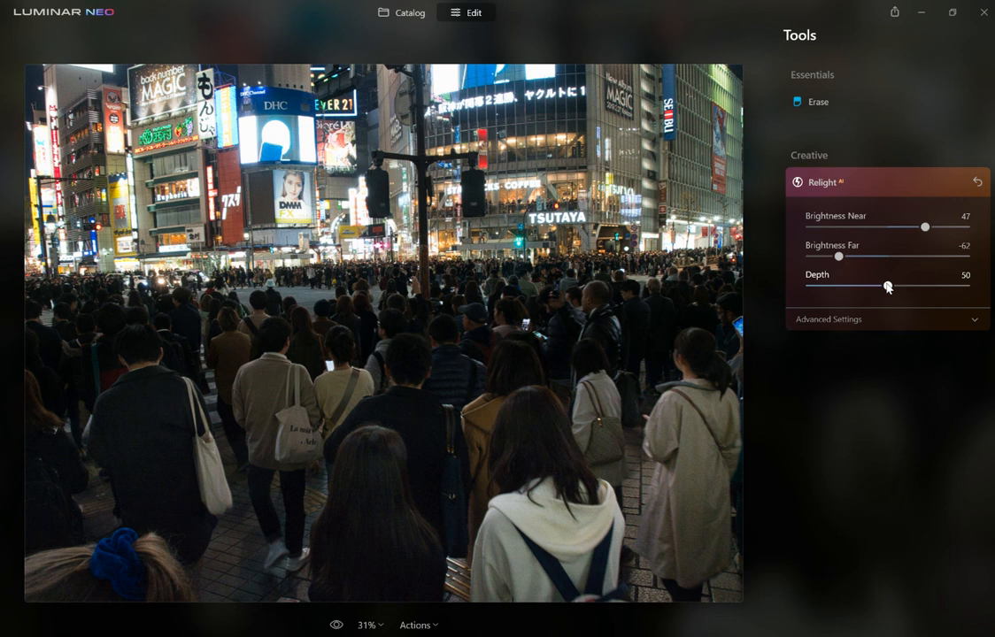
drag(886, 287, 948, 286)
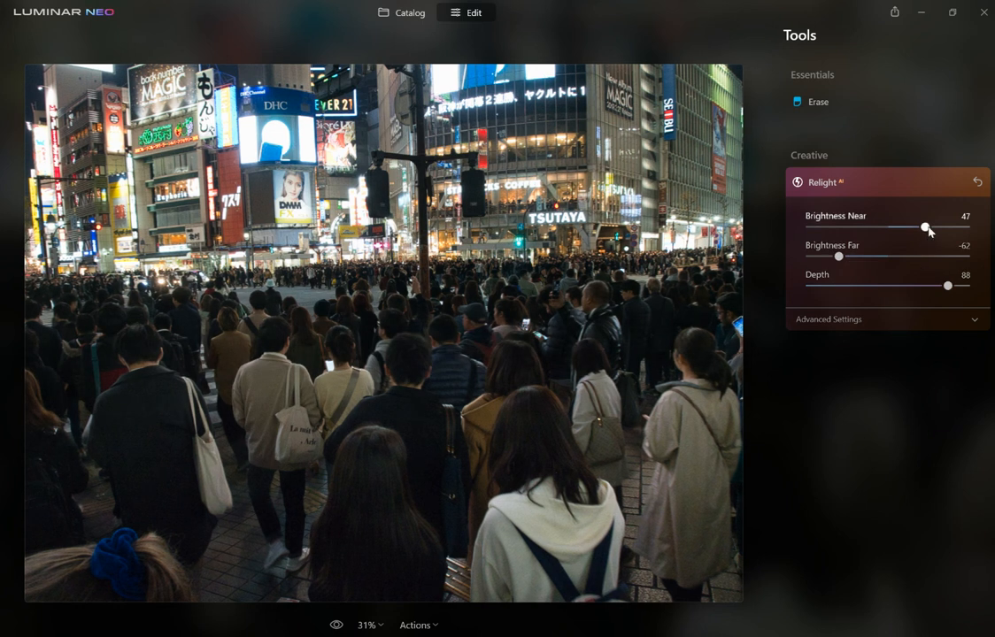
drag(926, 228, 935, 227)
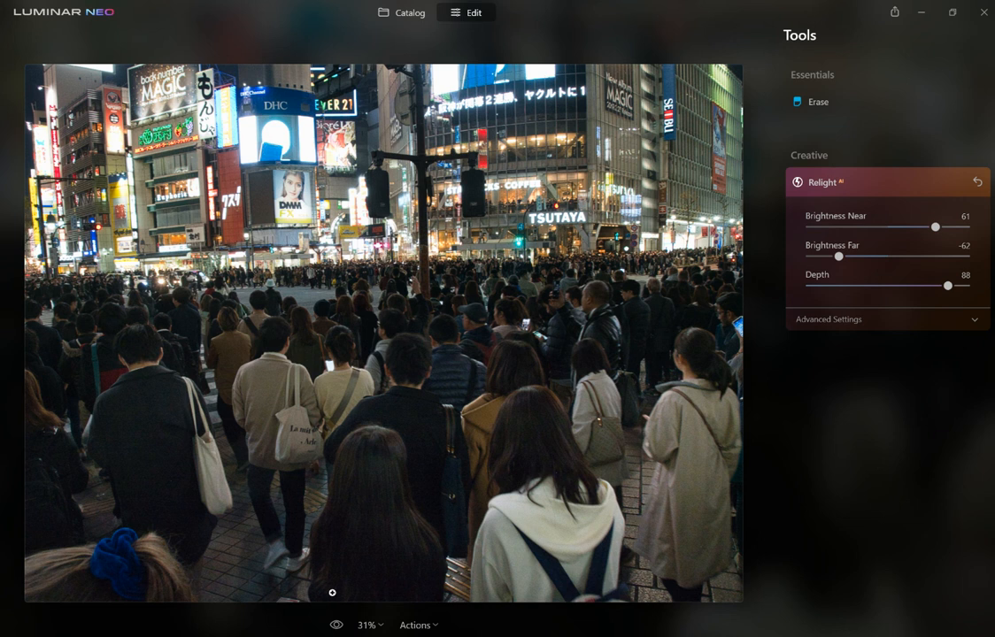
- Compare the relit crossing photo with its unedited version
click(336, 626)
click(336, 626)
click(337, 626)
click(337, 626)
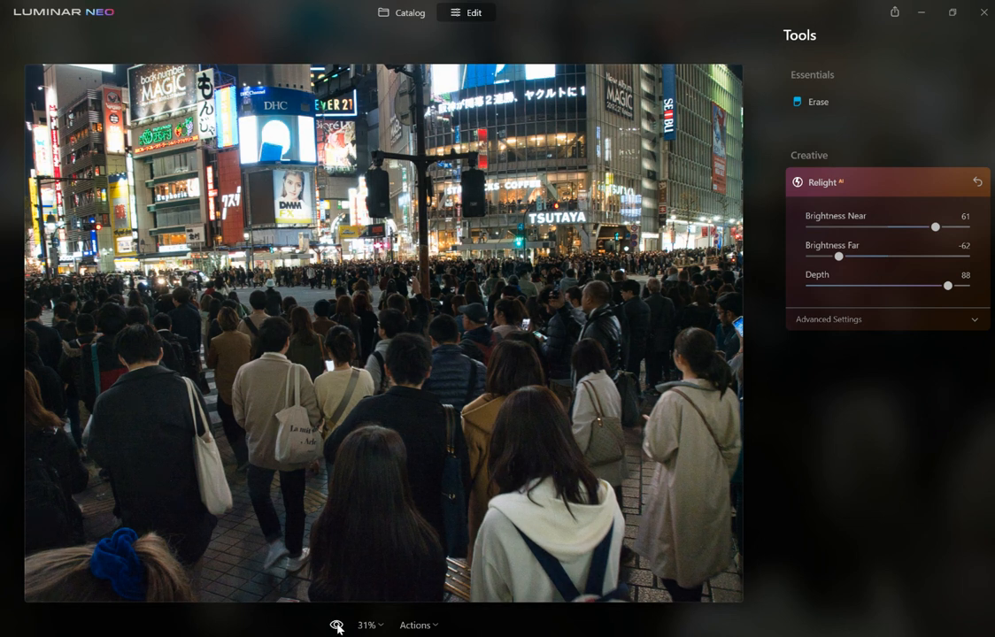